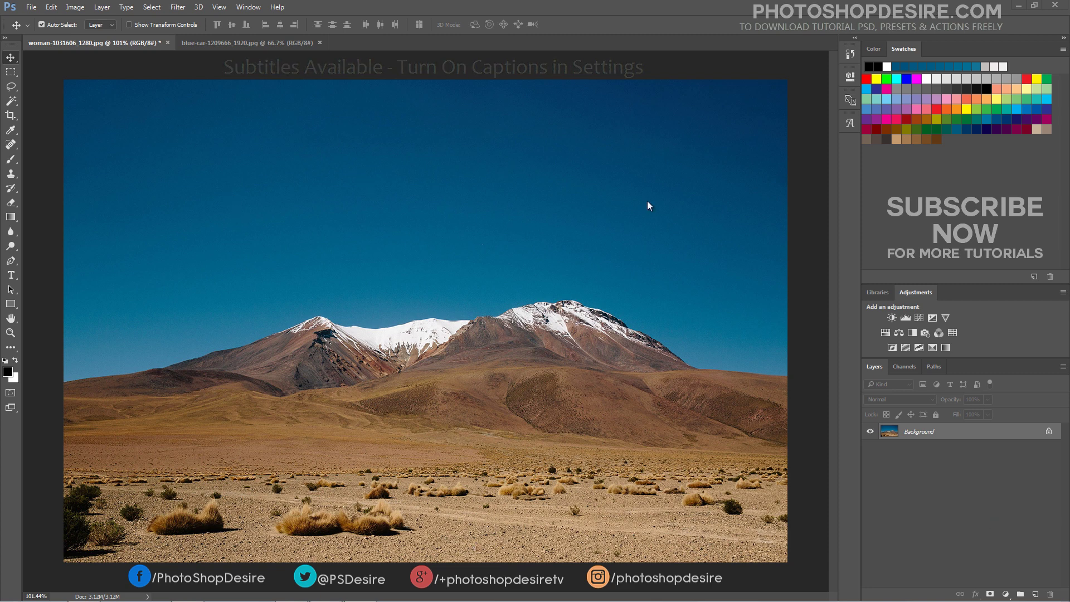
- Preview the cloudy blue car photo, then return to the desert mountain image
left_click(259, 46)
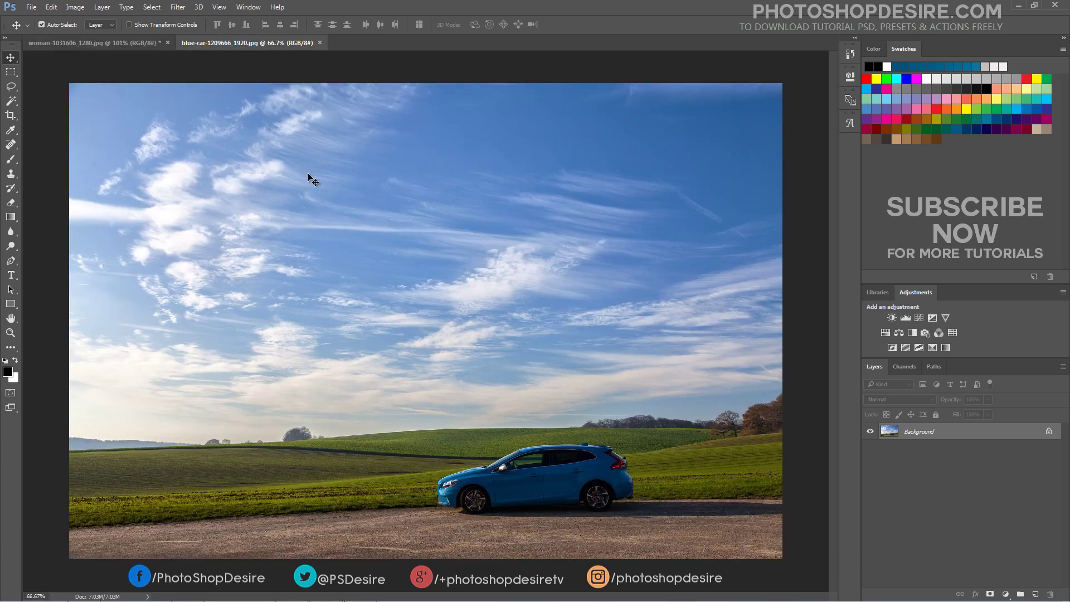
left_click(145, 44)
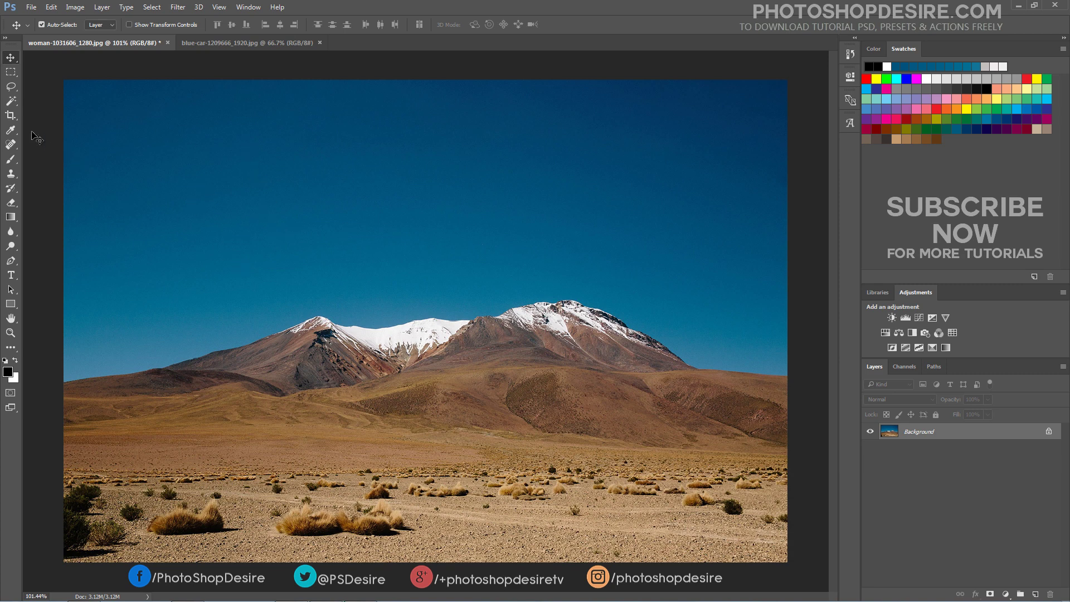
- Magic Wand the blue sky, retrying at tolerance 72 then 76 so it follows the ridgeline
left_click(12, 102)
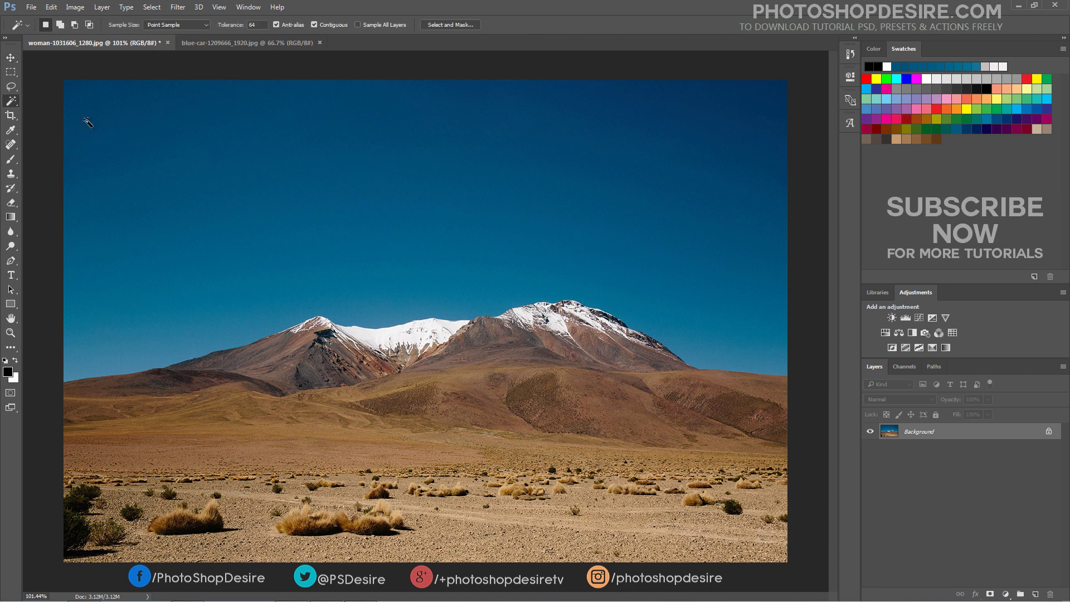
left_click(186, 139)
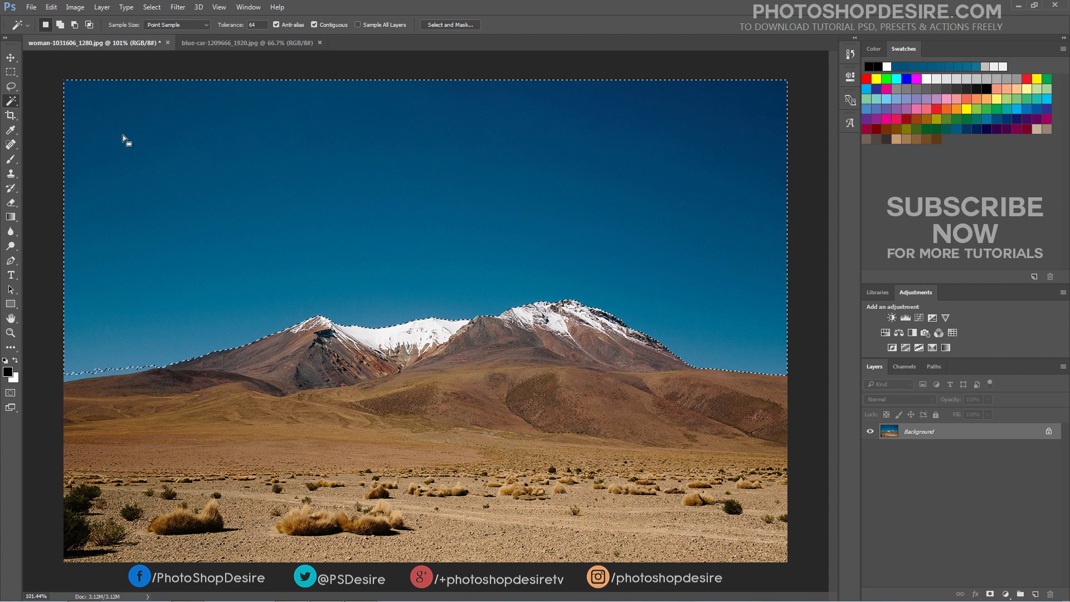
key("ctrl+d")
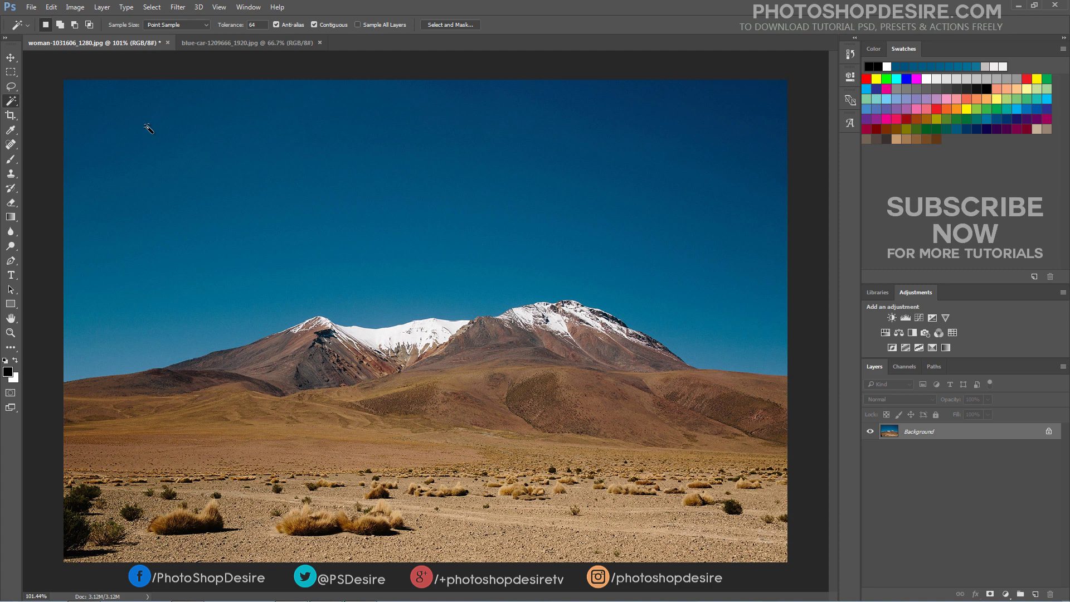
left_click_drag(225, 26, 230, 27)
left_click(219, 183)
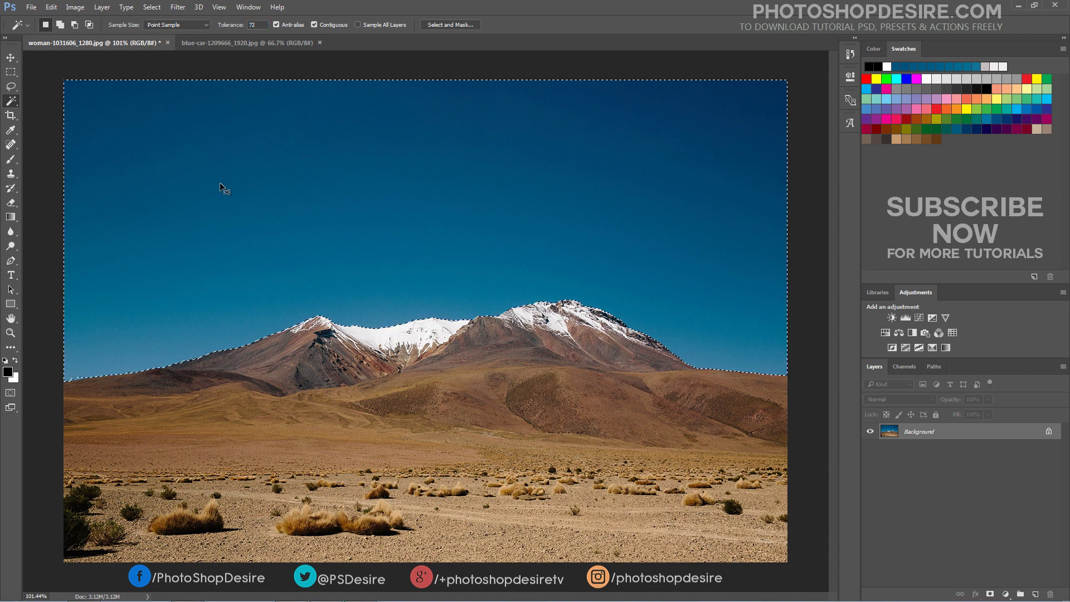
key("ctrl+d")
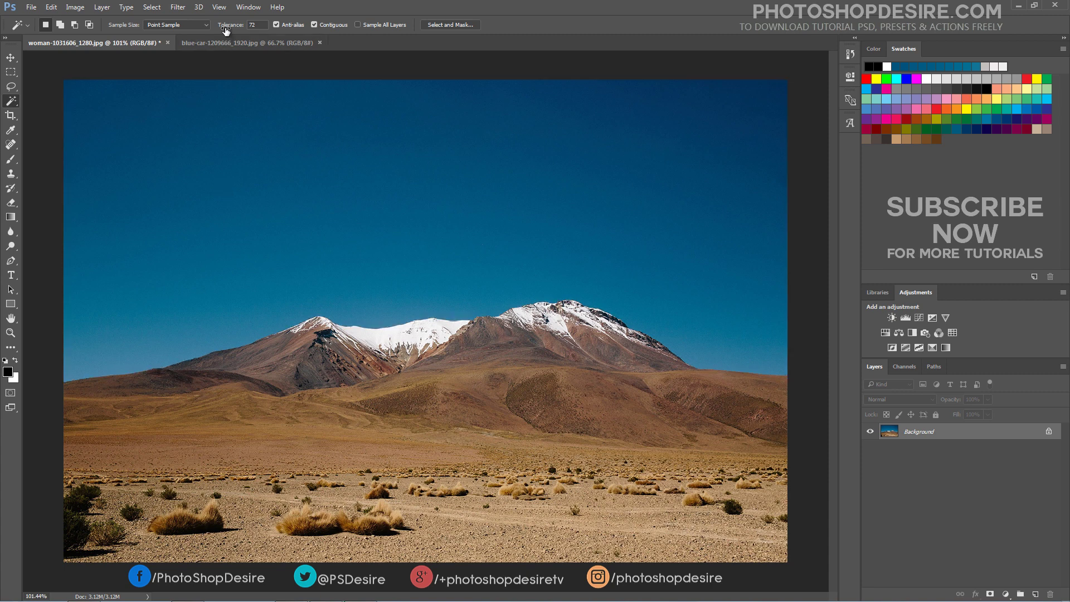
left_click_drag(227, 25, 232, 24)
left_click(220, 178)
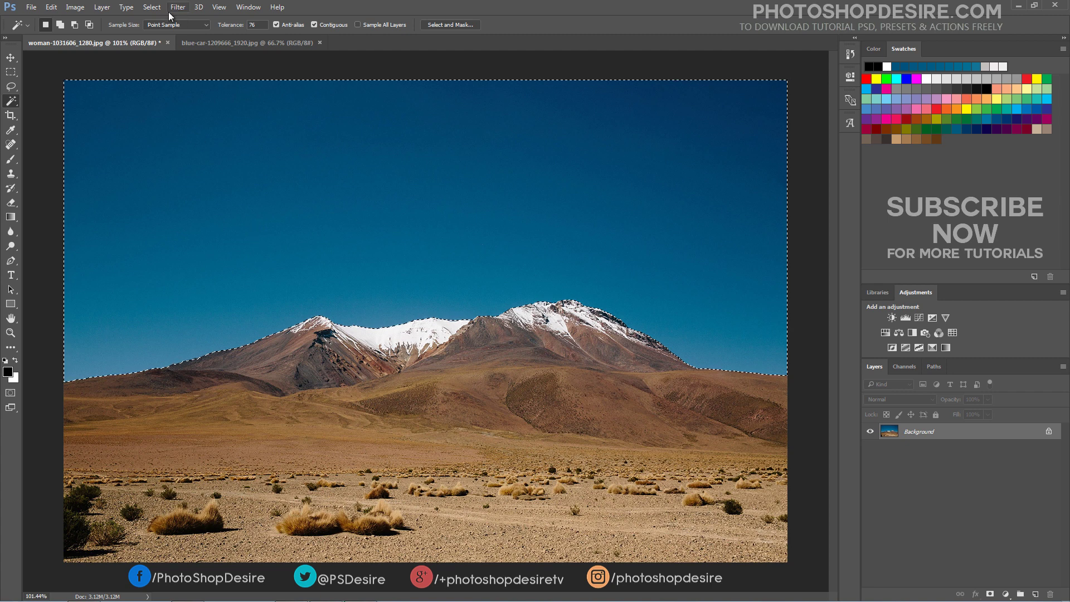
left_click(151, 7)
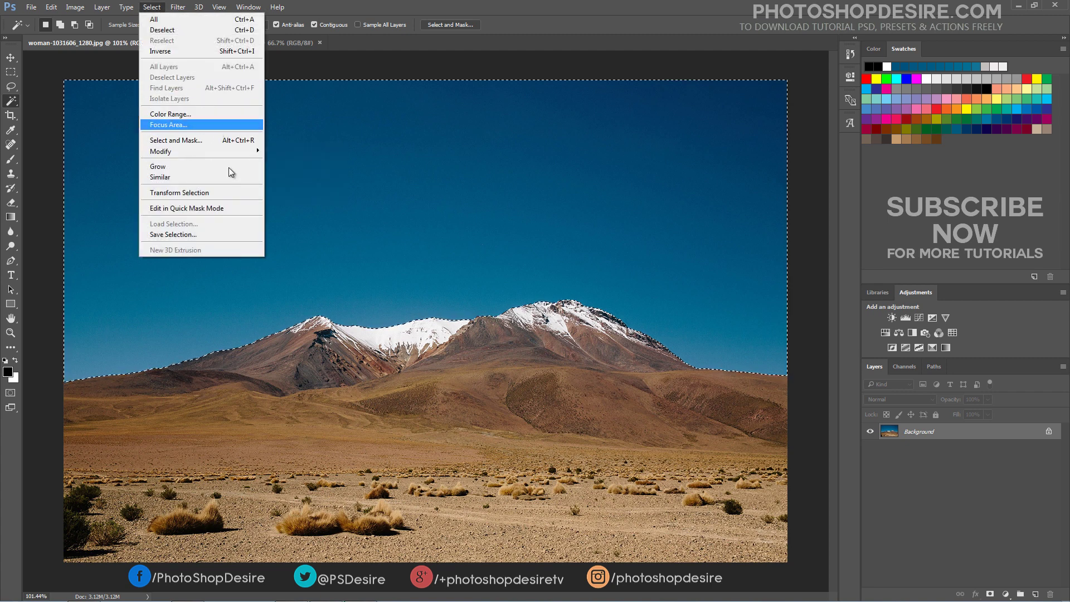
- Save the sky selection as a channel named 'sky', then deselect
left_click(243, 241)
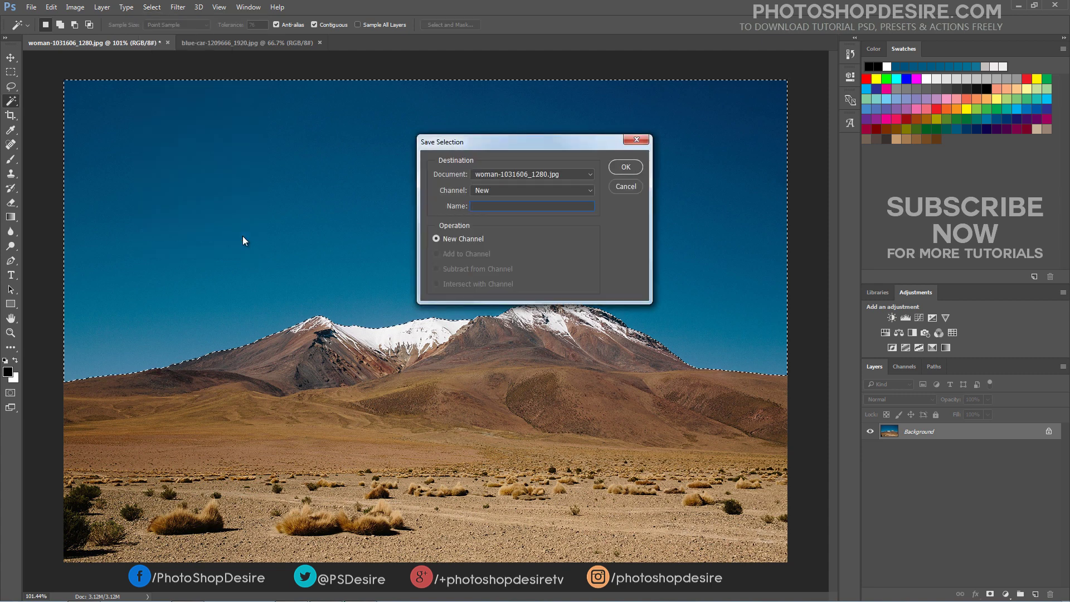
type("sky")
left_click(615, 167)
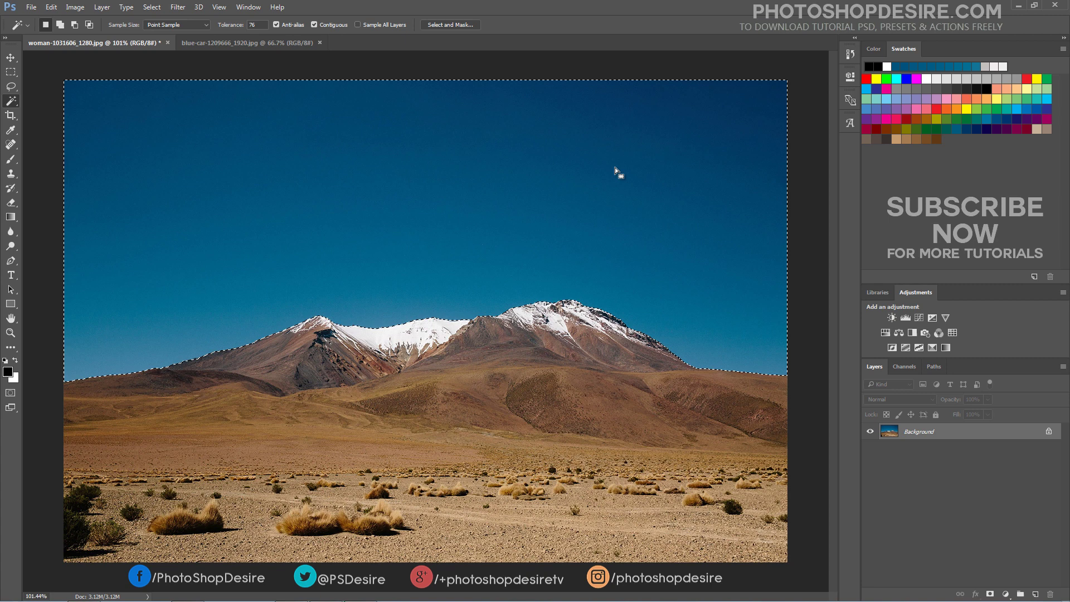
key("ctrl+d")
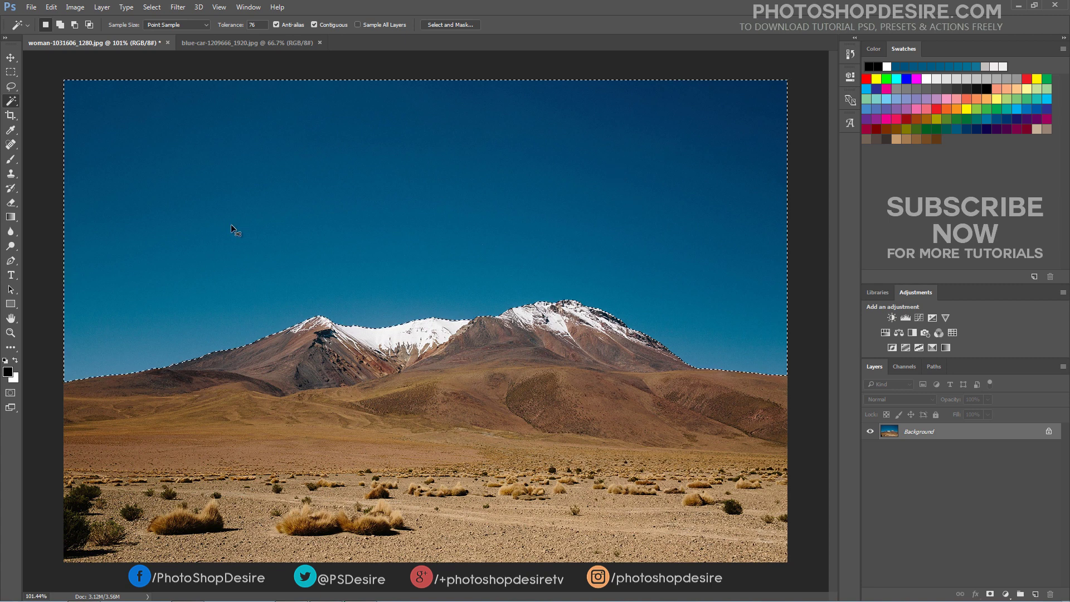
left_click(10, 57)
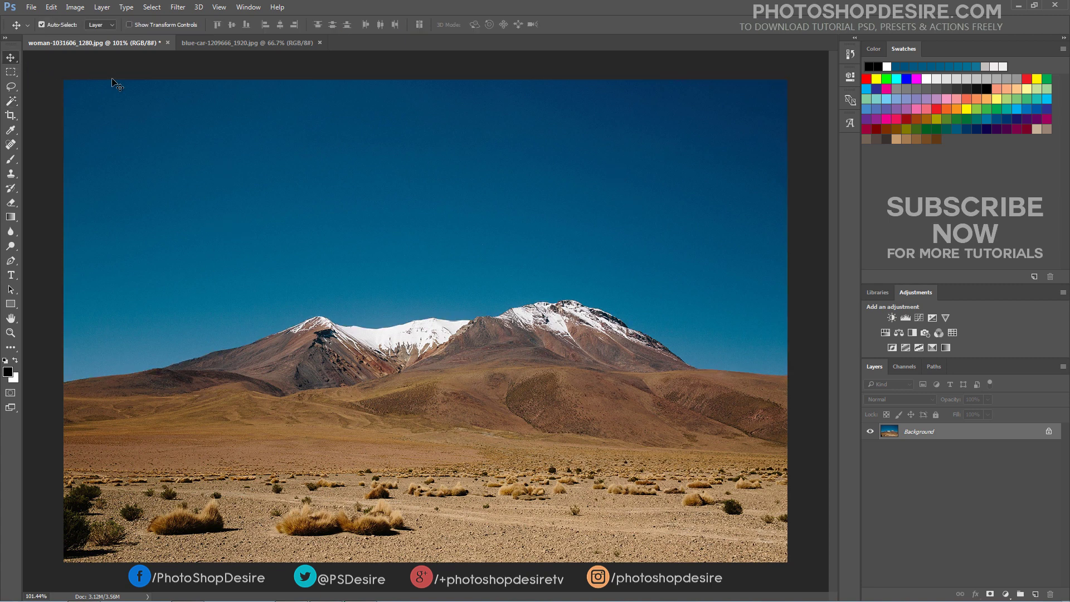
- Drag the car photo into the mountain image and position its cloudy sky at the top
left_click(194, 45)
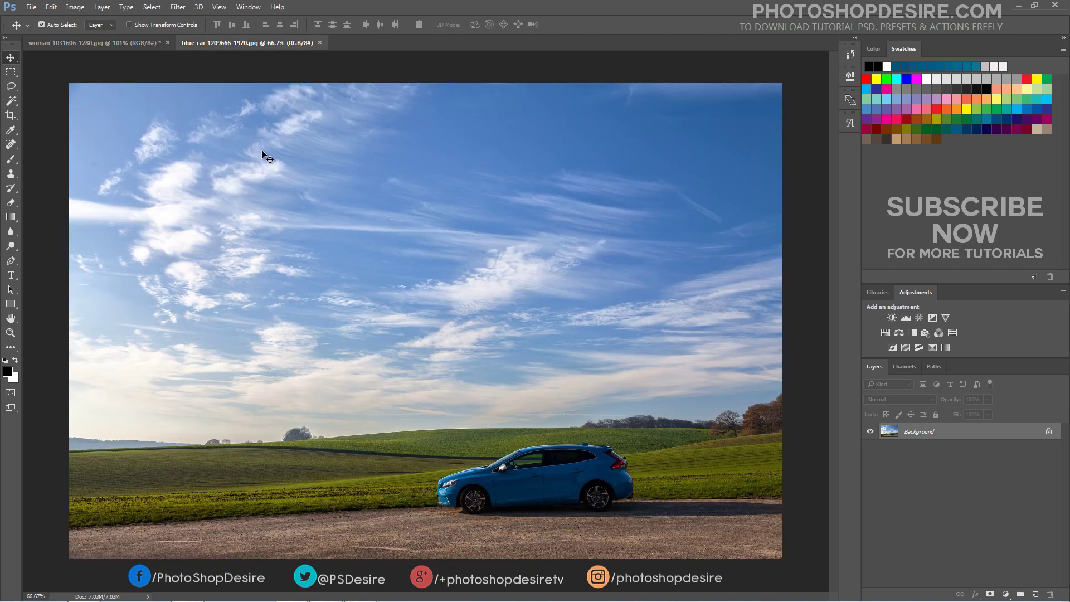
left_click_drag(245, 143, 351, 184)
left_click_drag(377, 233, 382, 114)
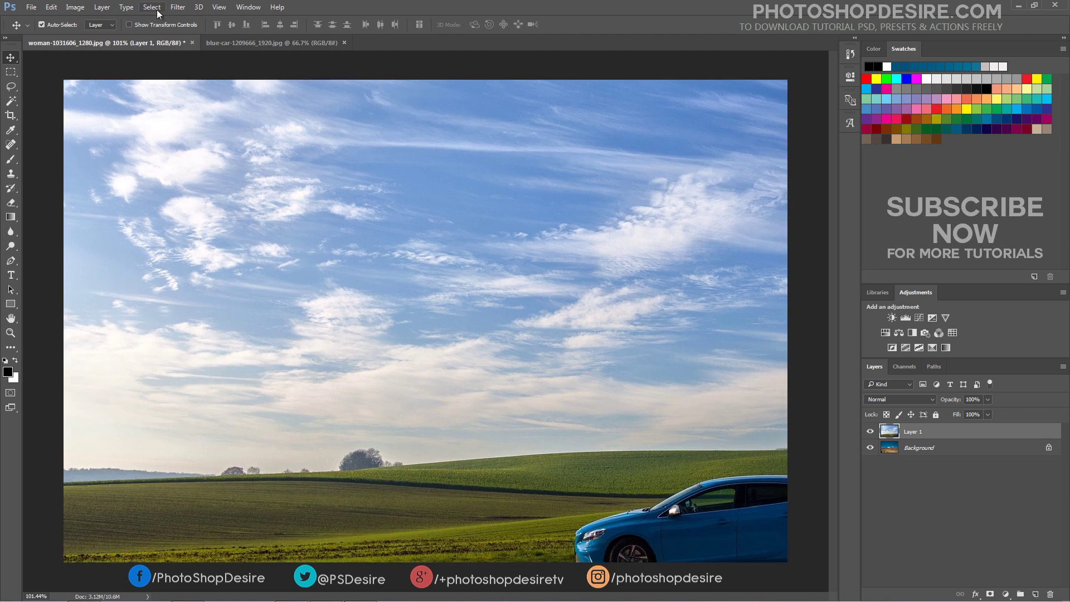
- Load the saved 'sky' channel as a selection and mask the cloud layer with it
left_click(164, 10)
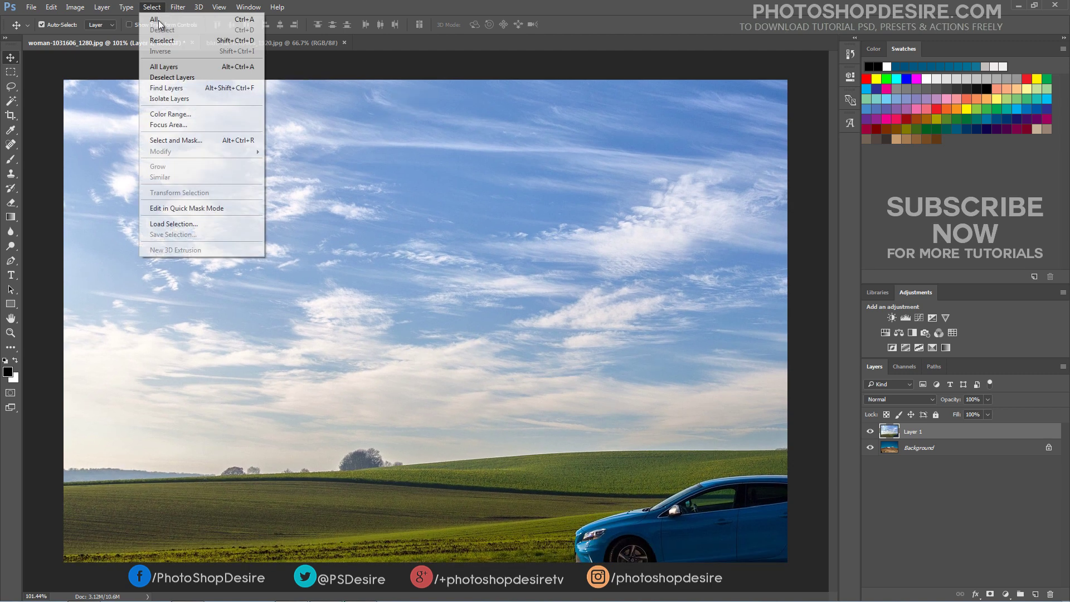
left_click(219, 225)
left_click(526, 190)
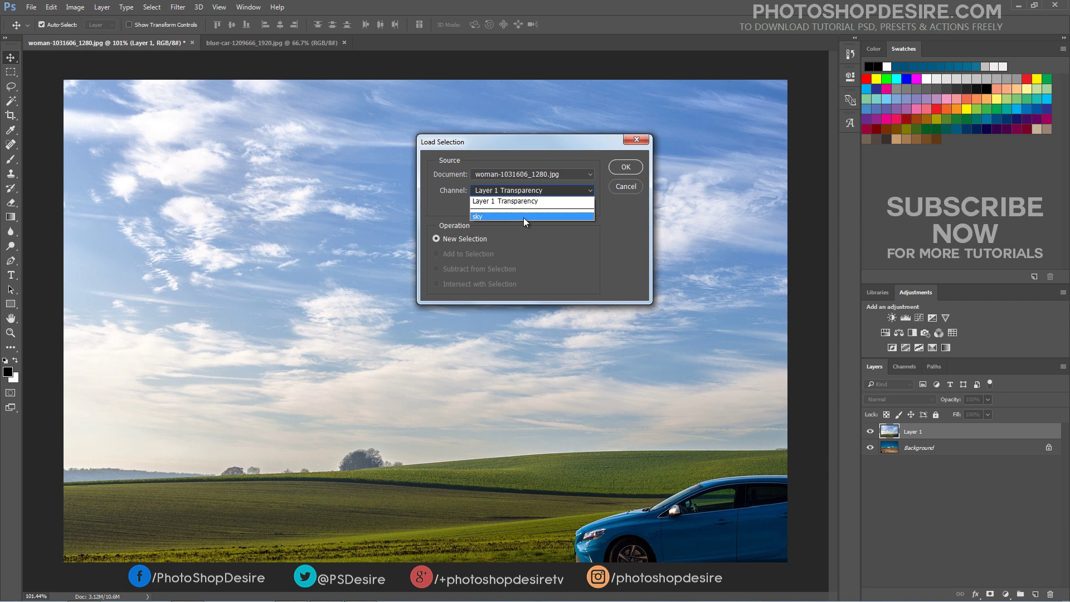
left_click(524, 218)
left_click(626, 169)
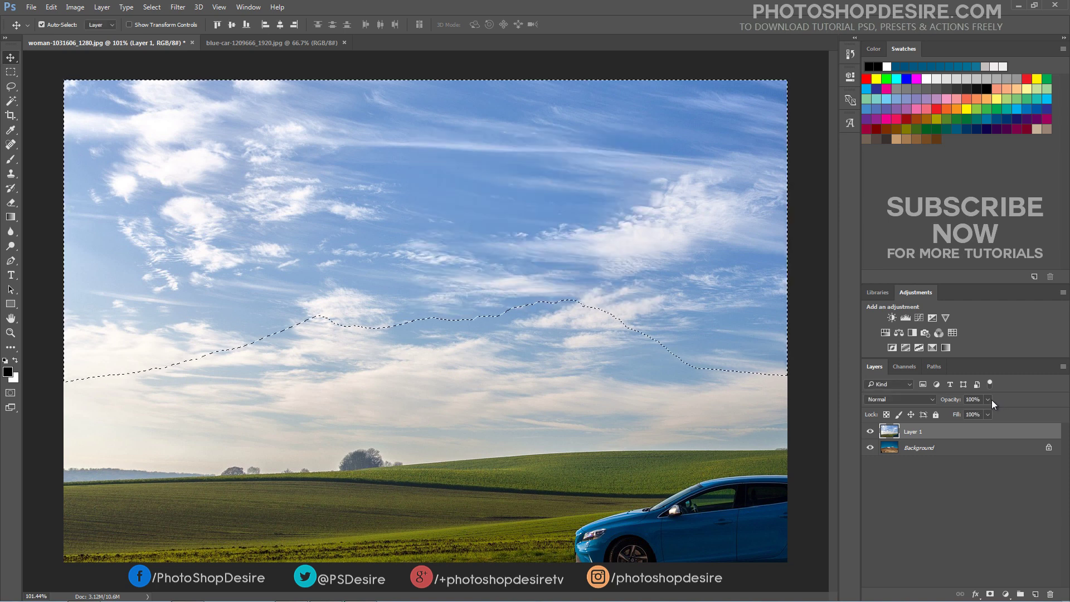
left_click(991, 593)
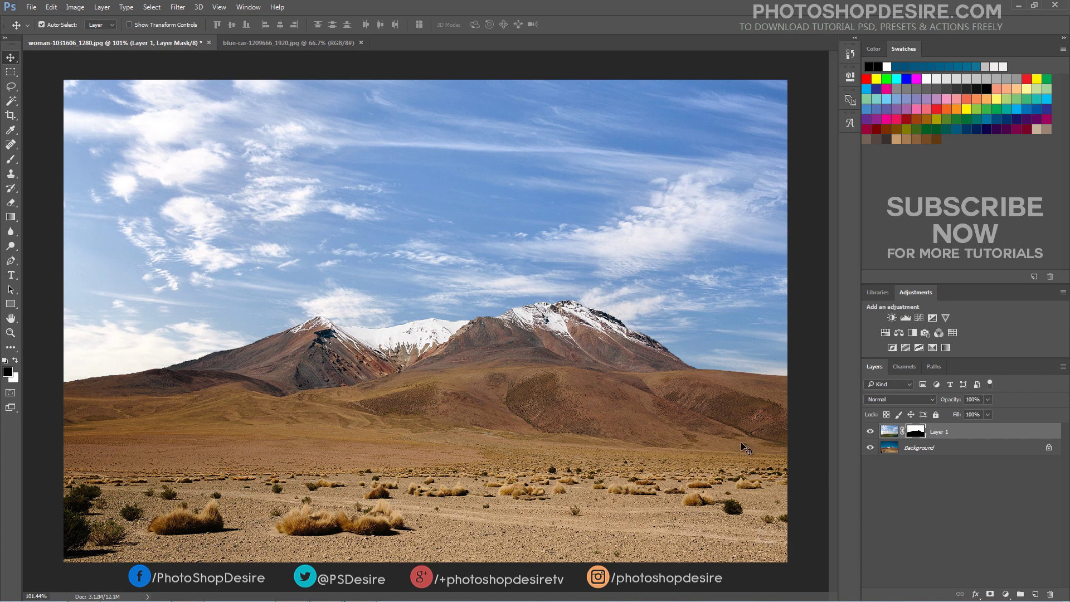
- In Layer 1's Blending Options, split the This Layer black slider to 230 to fade dark tones
left_click(888, 432)
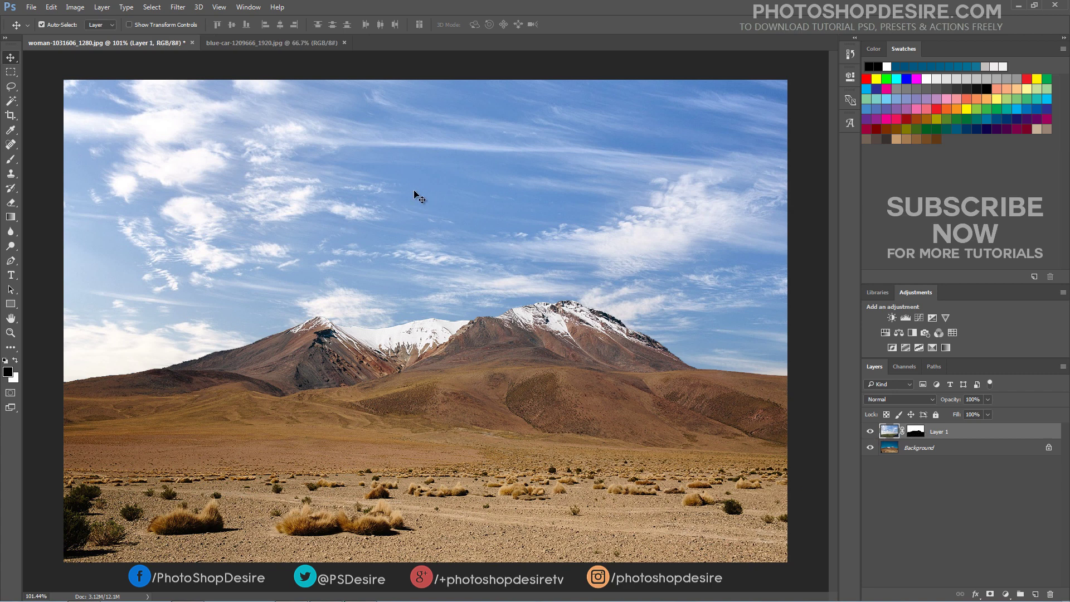
double_click(929, 429)
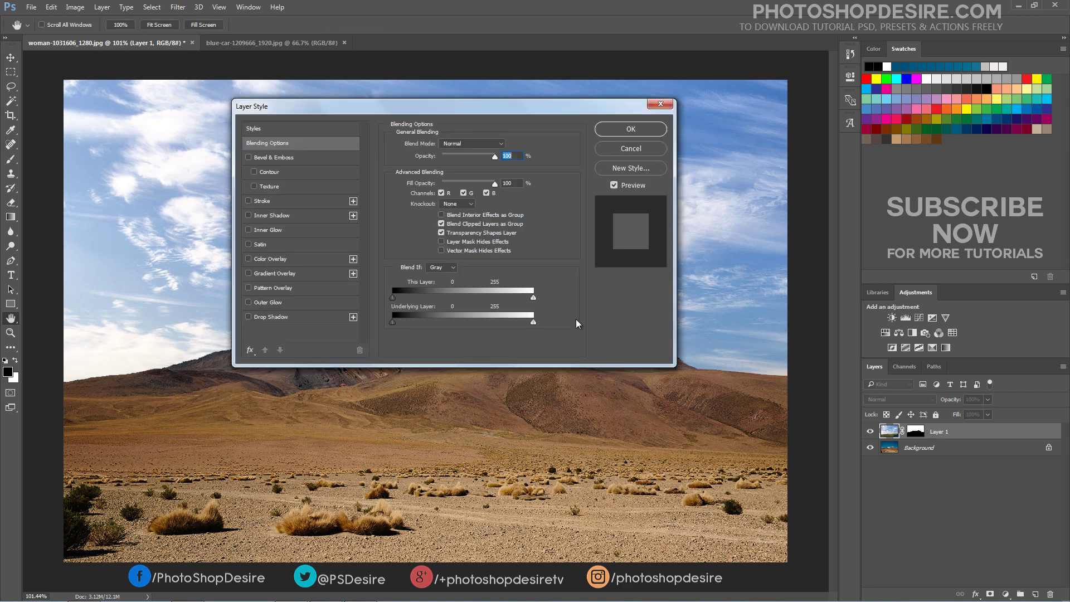
key("alt")
left_click_drag(417, 110, 399, 279)
key("alt")
left_click_drag(375, 467, 530, 467)
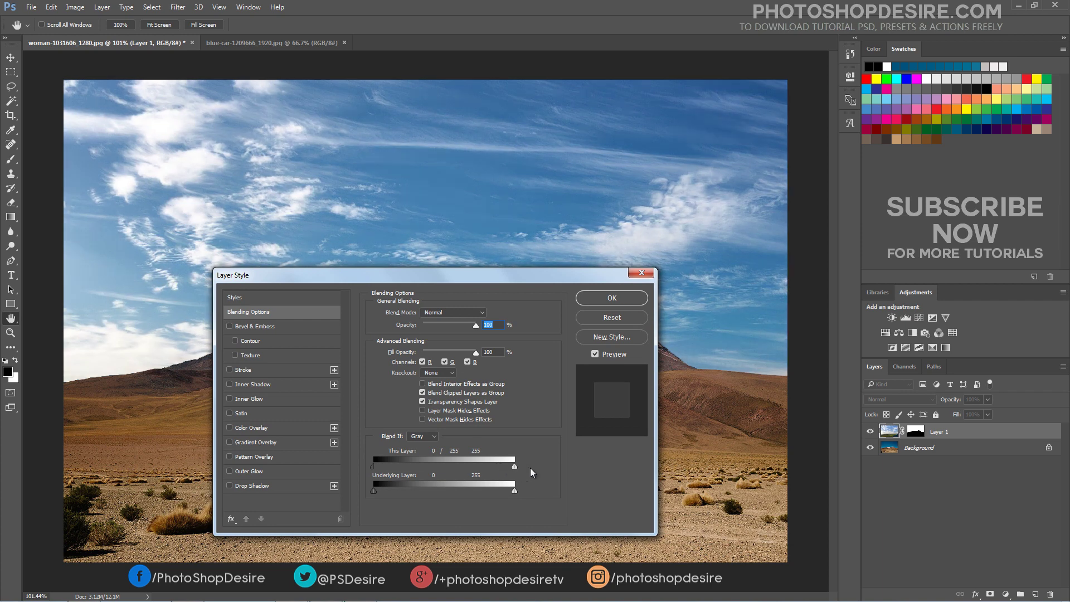
left_click(596, 298)
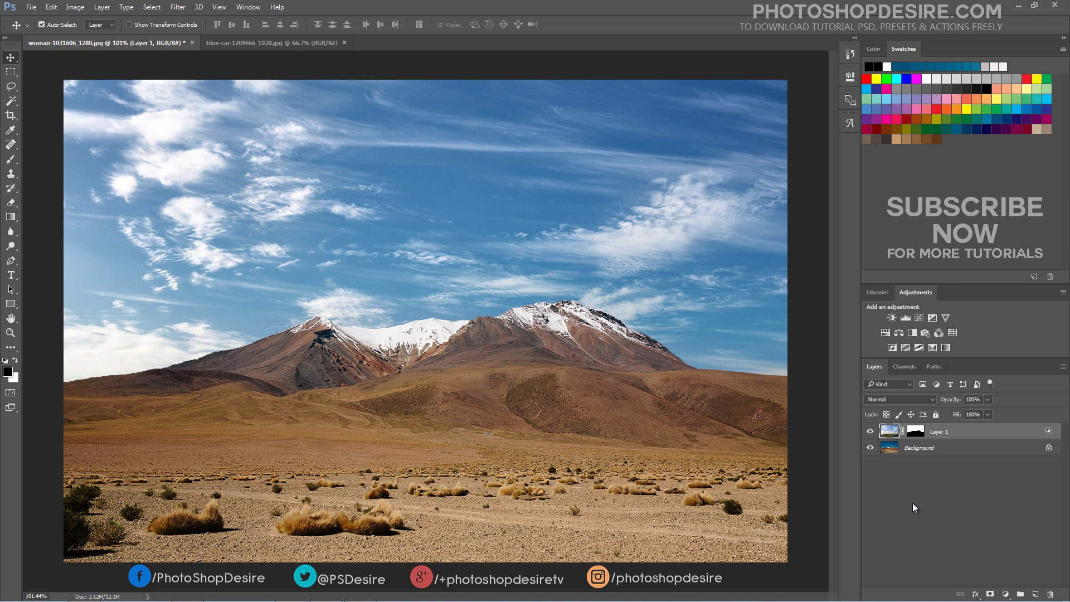
- Duplicate the Background layer and move the copy above the cloud layer
left_click(870, 433)
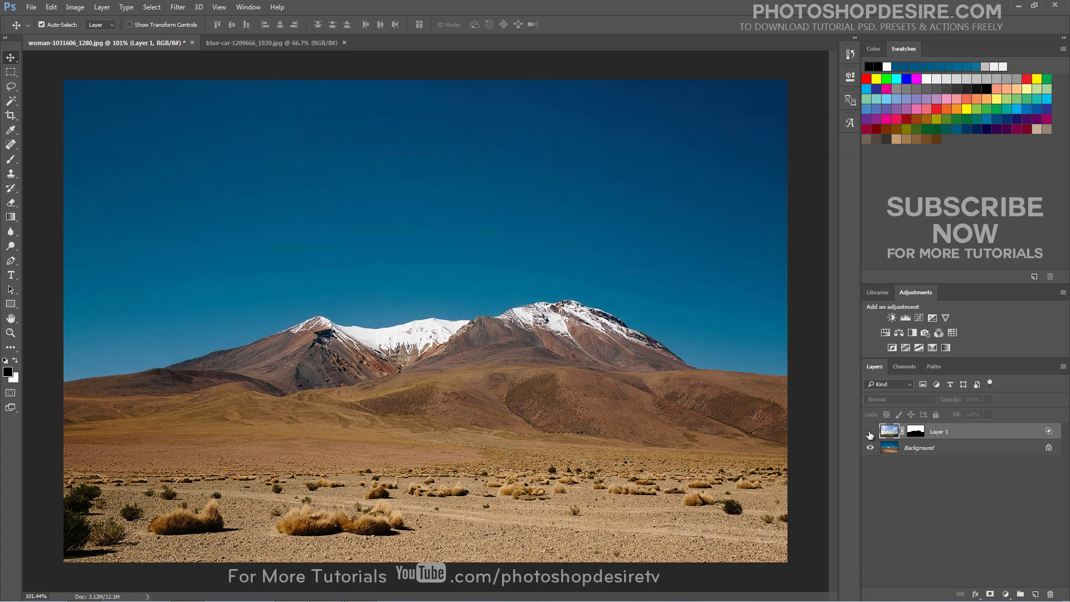
left_click(870, 432)
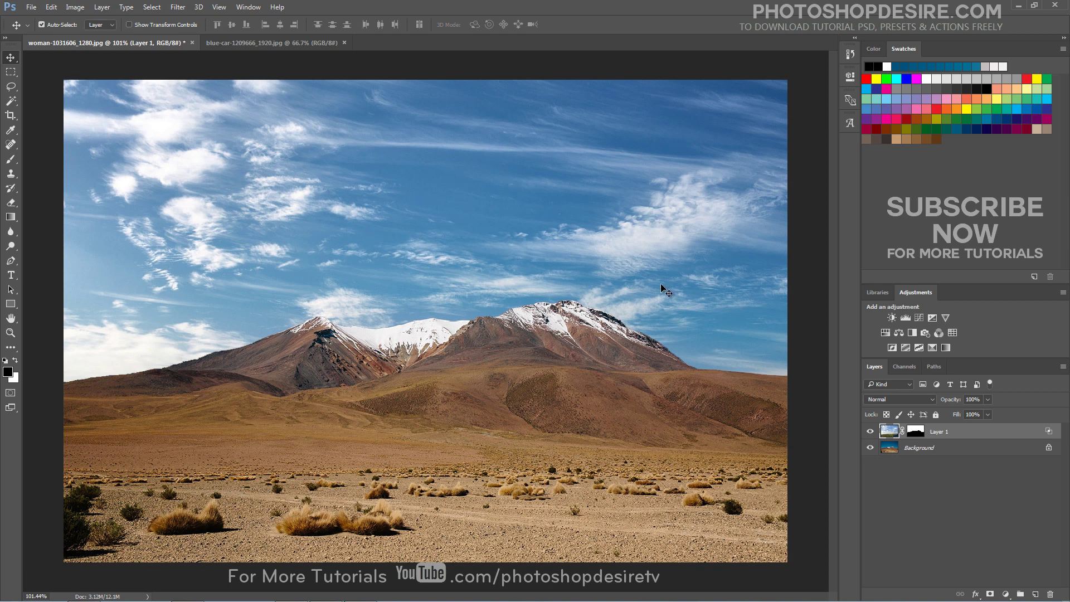
left_click(911, 448)
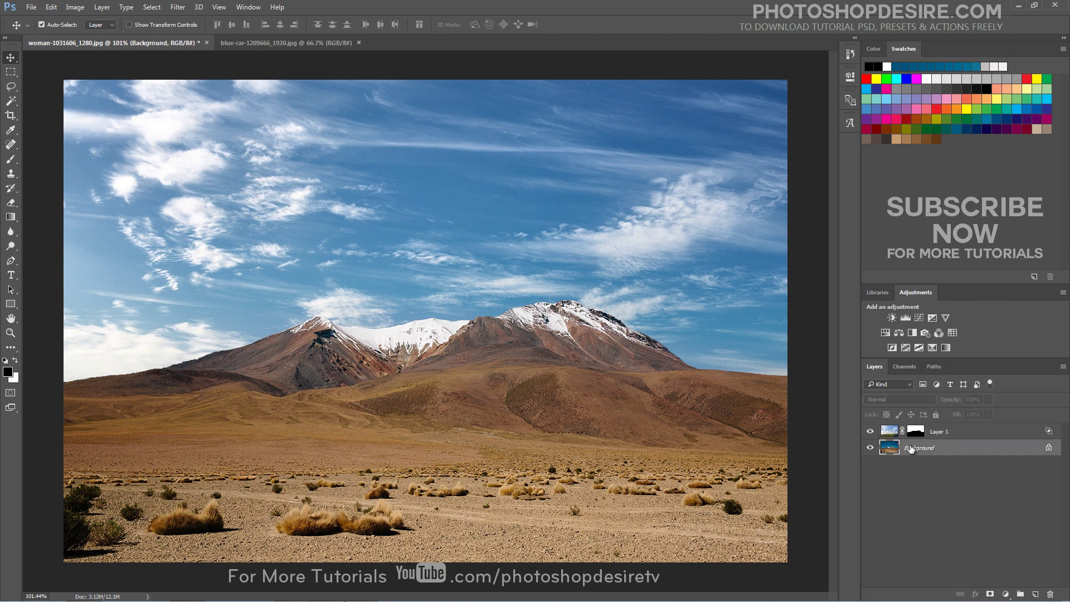
left_click(102, 6)
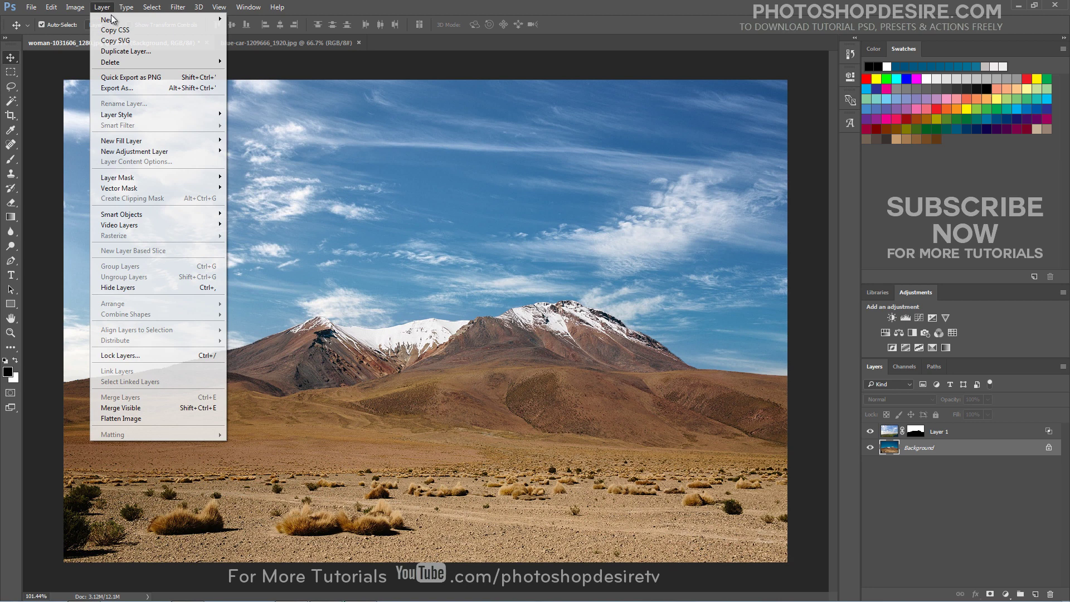
left_click(161, 52)
left_click(478, 119)
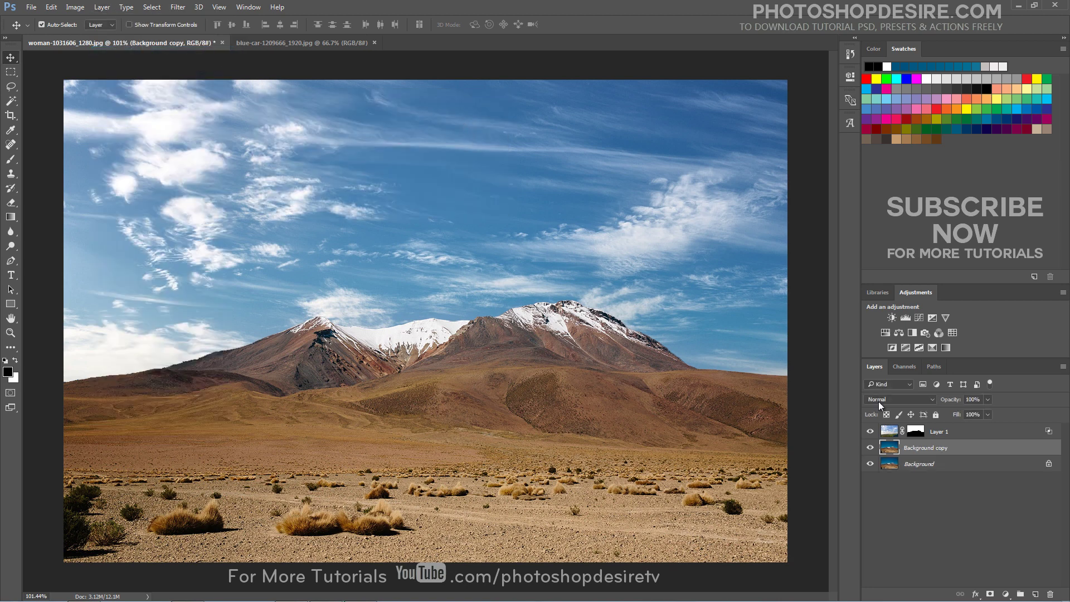
left_click_drag(920, 449, 925, 428)
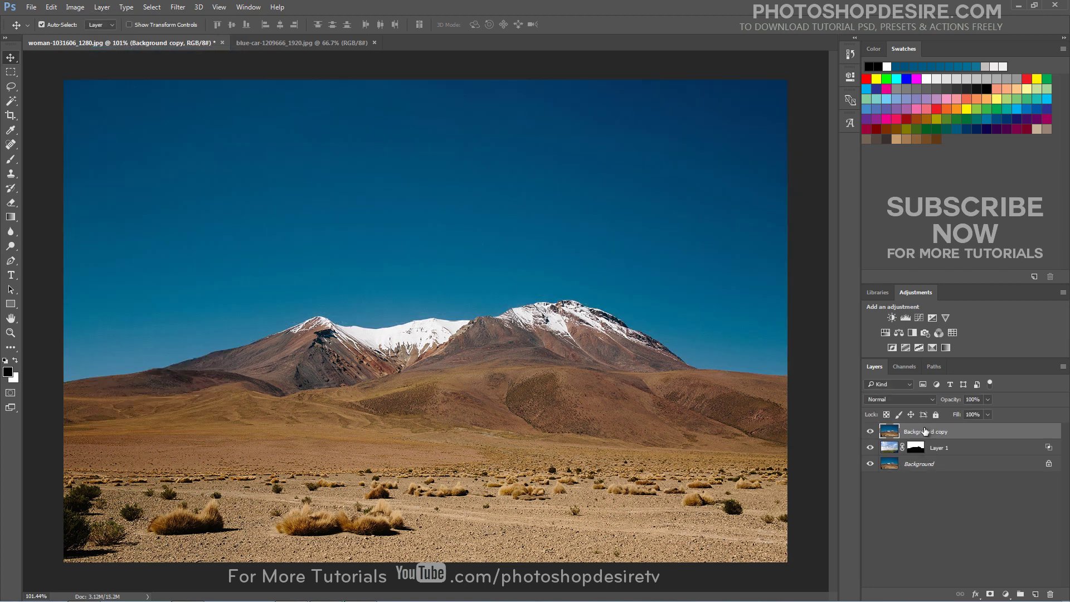
- Apply Blur > Average to the Background copy and set its blend mode to Soft Light
left_click(180, 12)
mouse_move(291, 132)
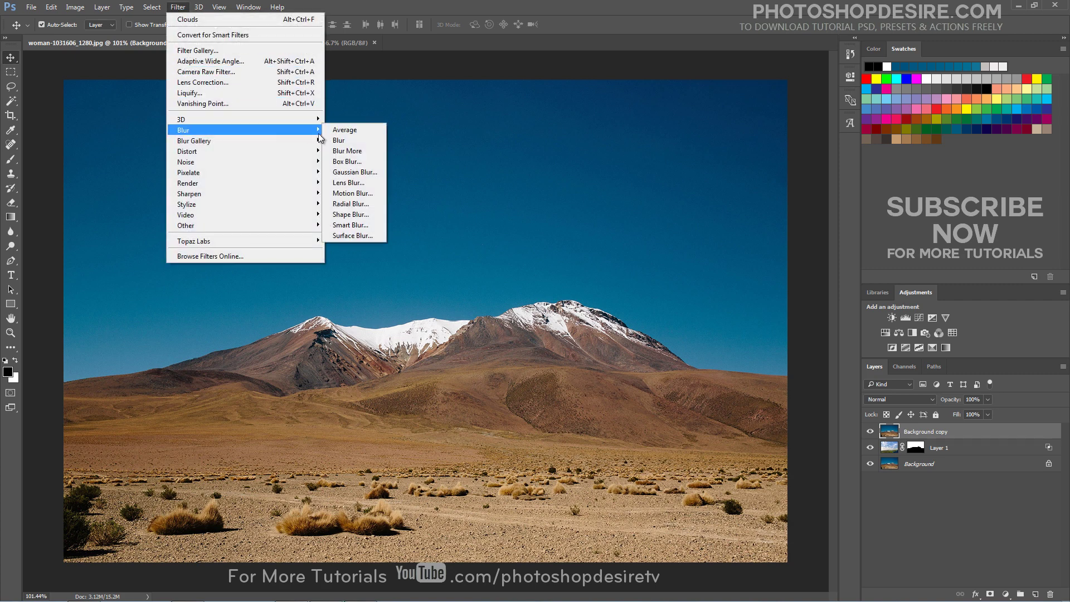
left_click(374, 133)
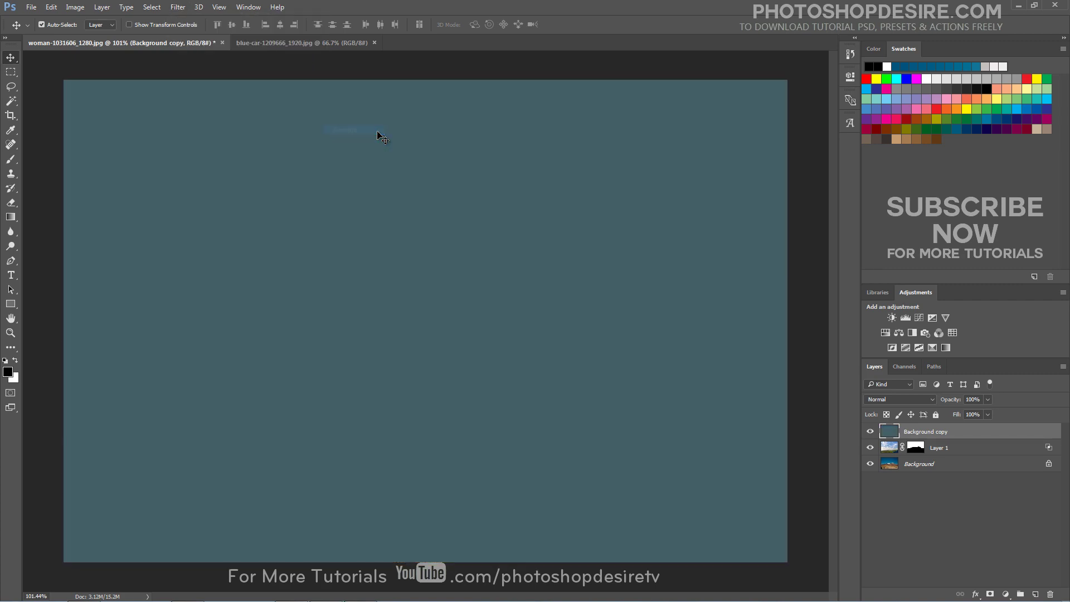
left_click(931, 402)
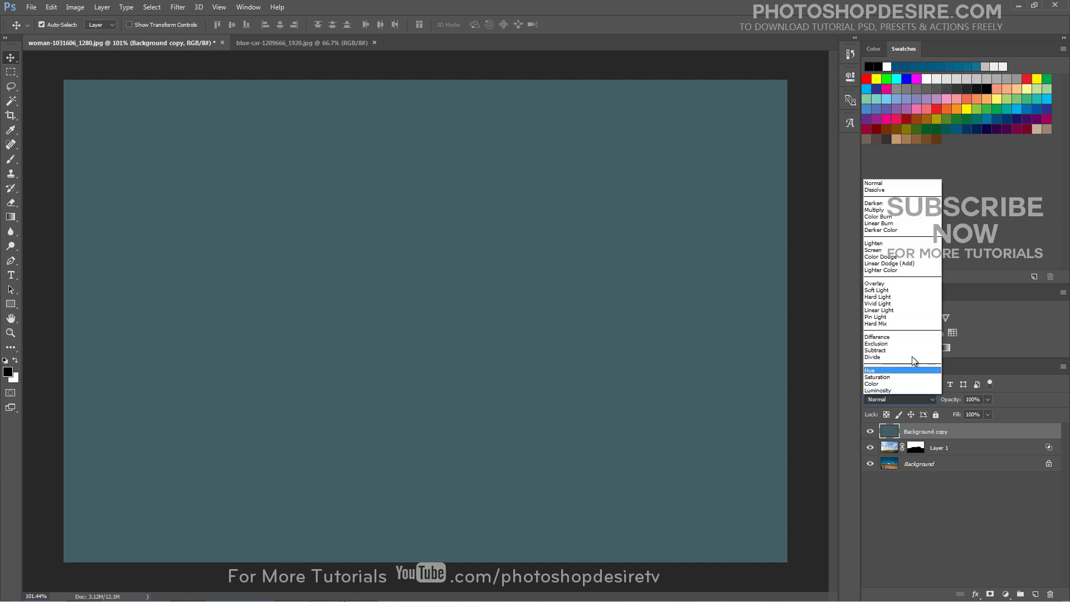
left_click(903, 290)
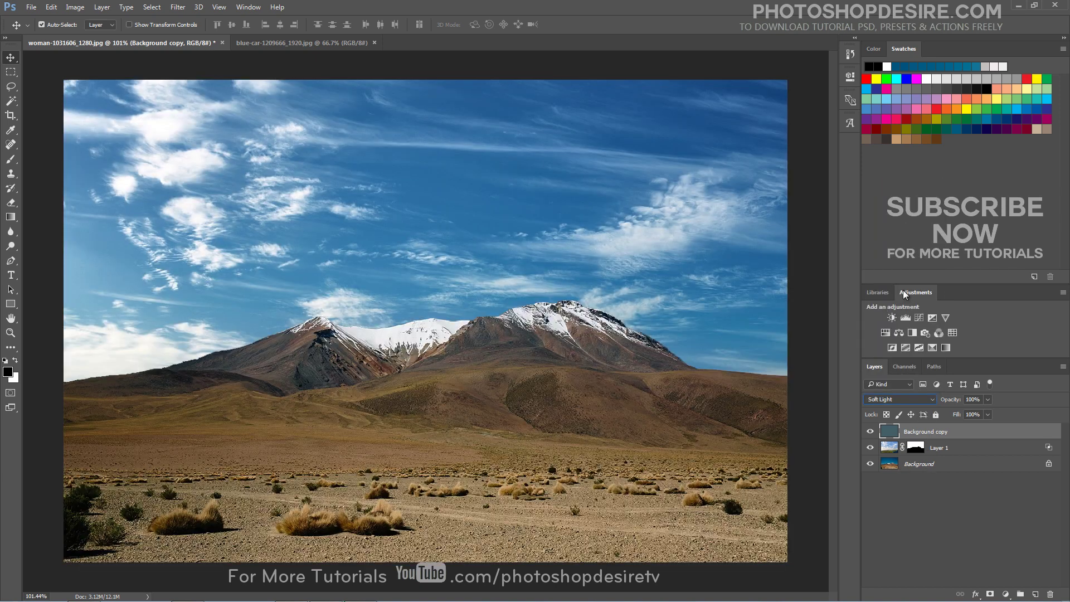
- Clip the Background copy to the cloud layer and toggle its visibility to compare the tint
right_click(922, 434)
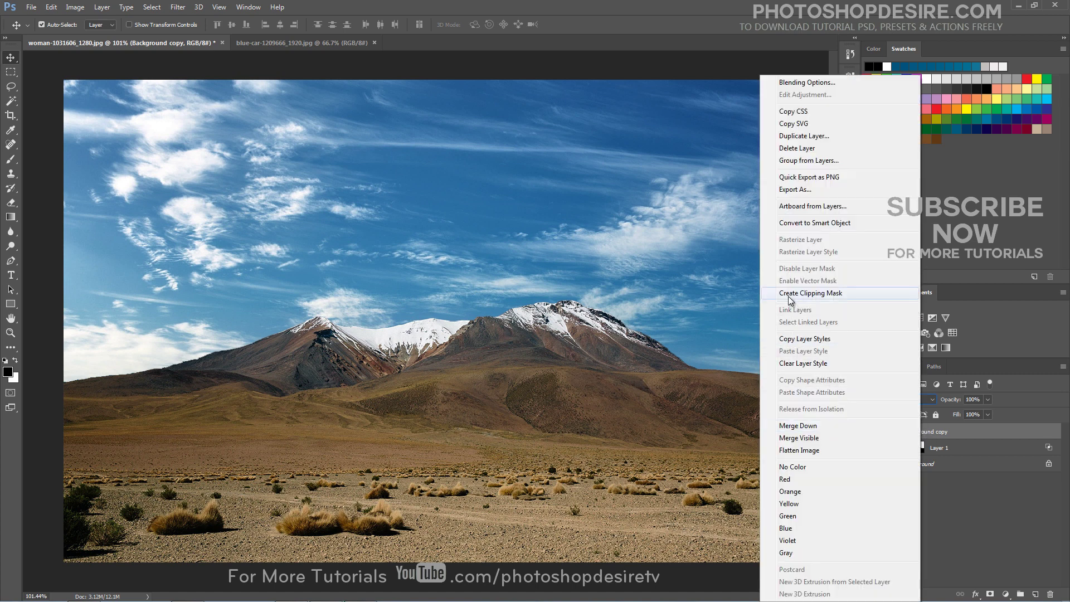
left_click(809, 293)
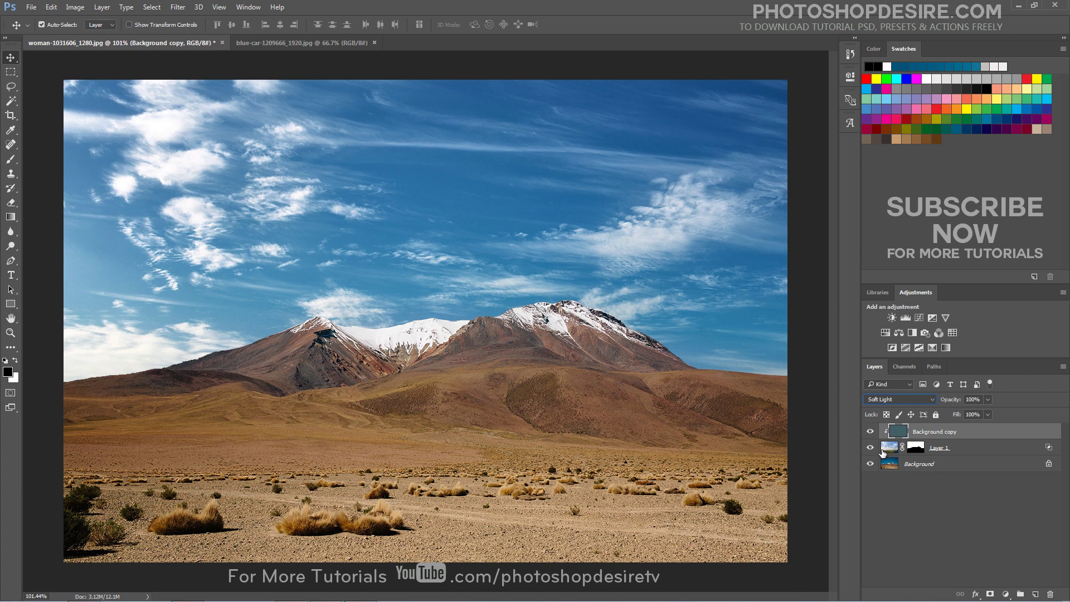
left_click(871, 433)
left_click(871, 432)
left_click(871, 433)
left_click(870, 433)
left_click(871, 466)
left_click(871, 466)
left_click(870, 465, "alt")
left_click(871, 465, "alt")
left_click(870, 466, "alt")
left_click(870, 466, "alt")
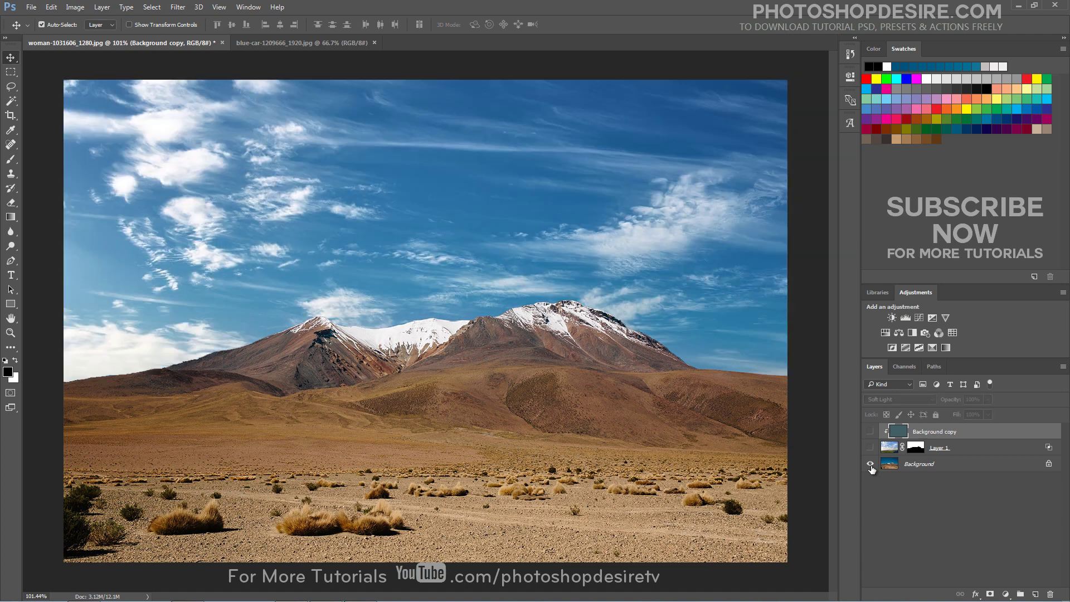
left_click(871, 466, "alt")
left_click(871, 466, "alt")
left_click(871, 466, "alt")
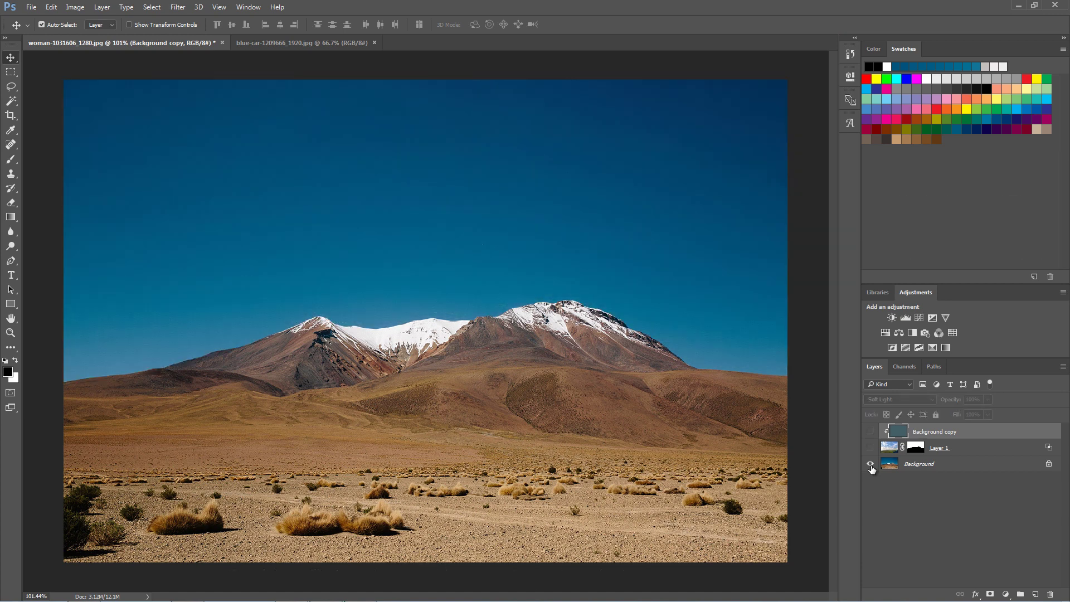